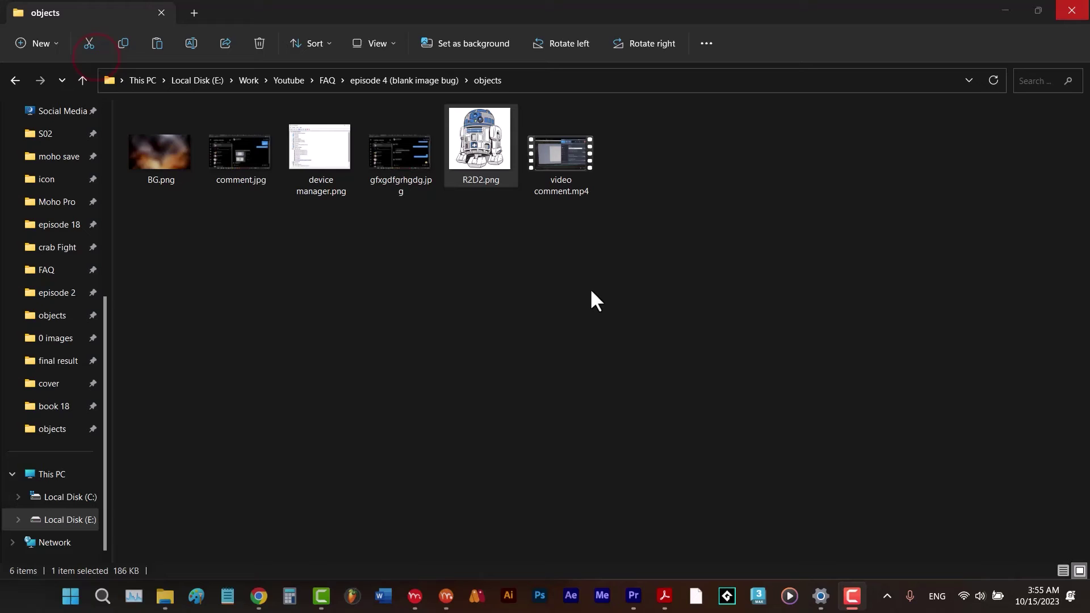
# Step: Import the landscape picture from the jongle folder as a new Image layer
pyautogui.moveTo(468, 157)
pyautogui.mouseDown()
pyautogui.moveTo(488, 390)
pyautogui.moveTo(466, 348)
pyautogui.mouseUp()
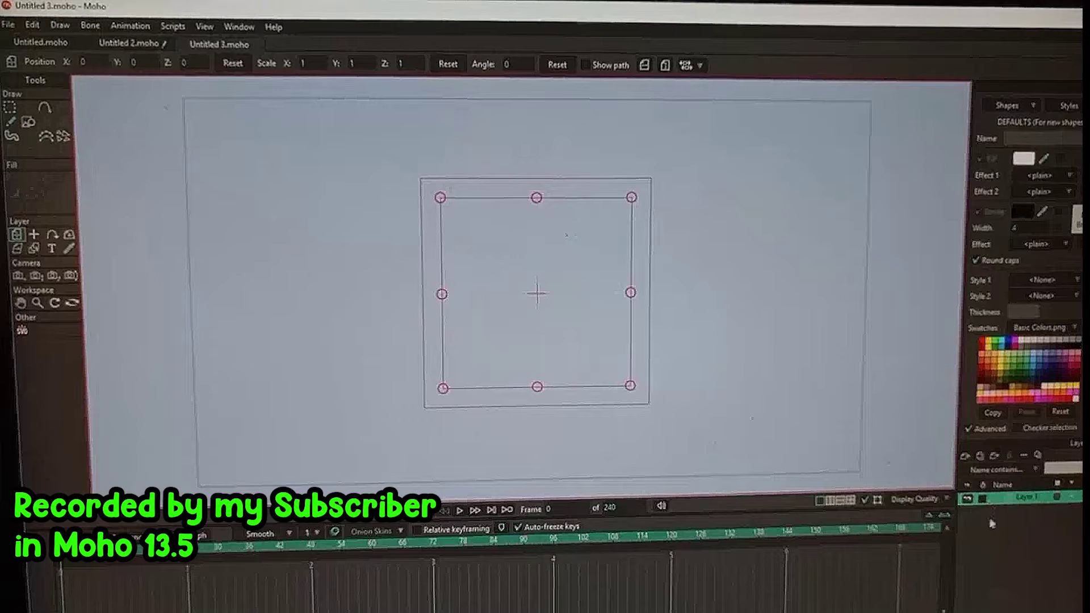
pyautogui.click(965, 460)
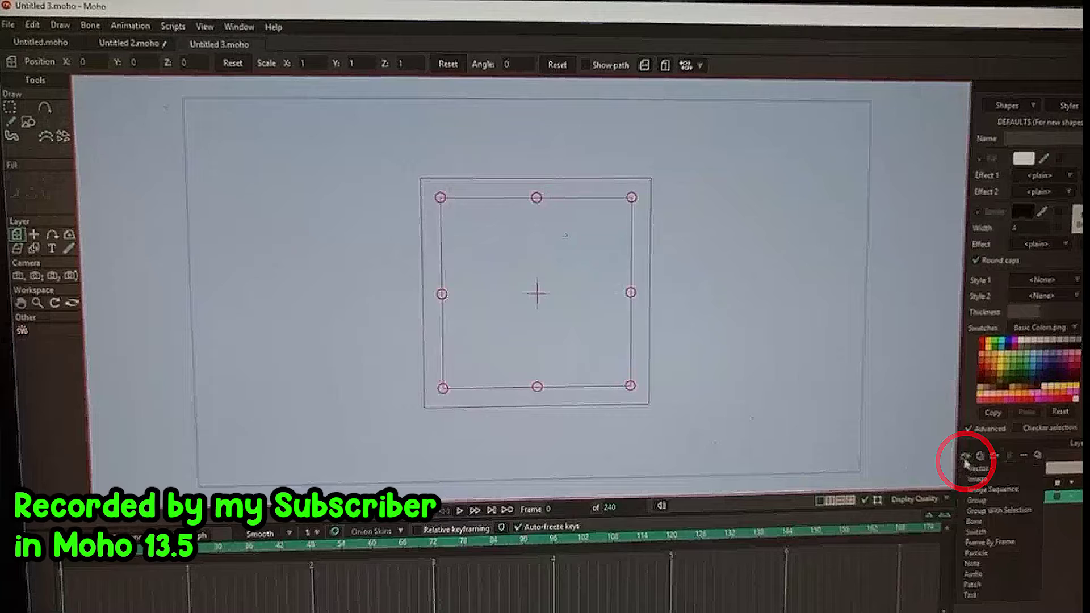
pyautogui.click(979, 478)
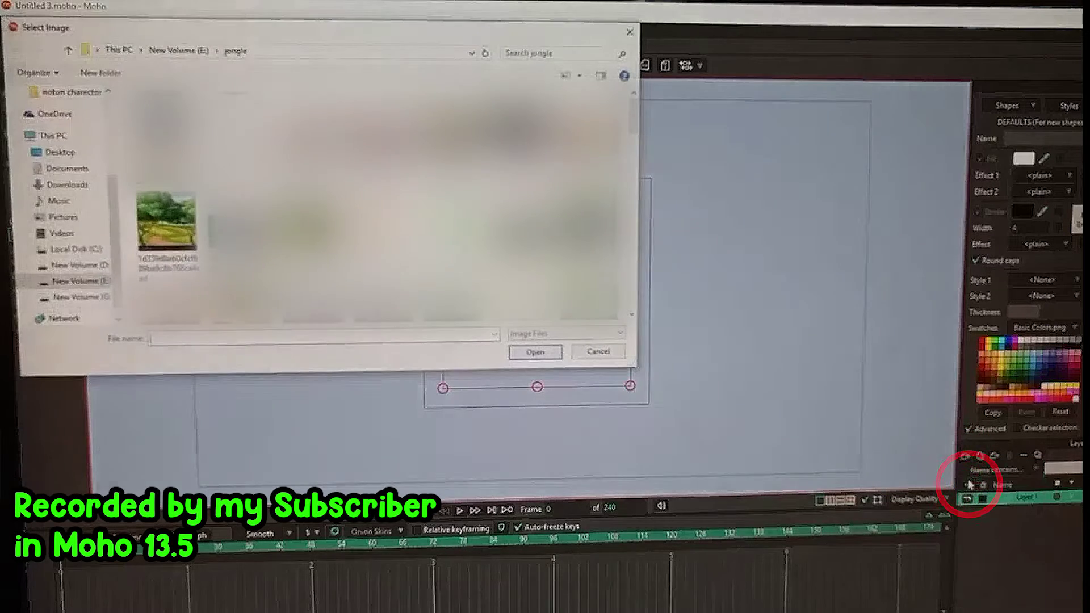
pyautogui.click(171, 231)
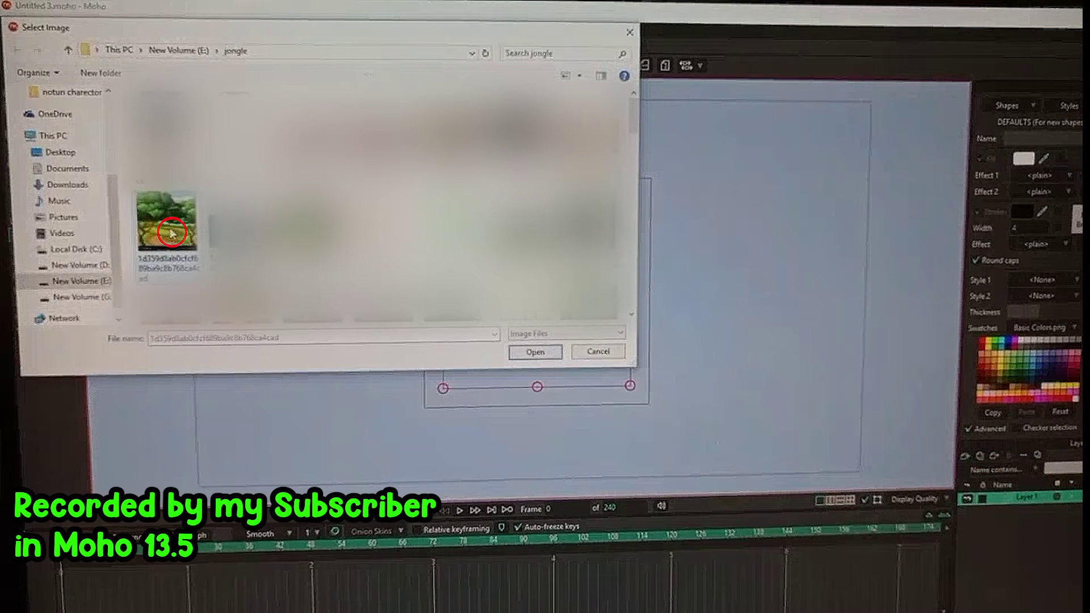
pyautogui.click(535, 351)
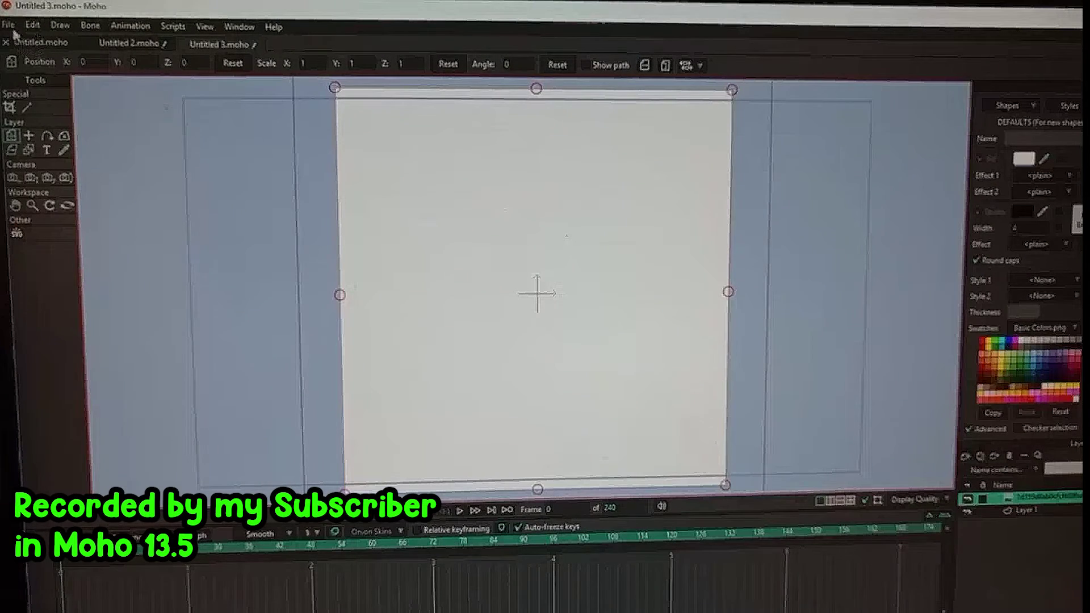
# Step: Create a new document and open the first landscape picture from the jongle folder
pyautogui.click(4, 25)
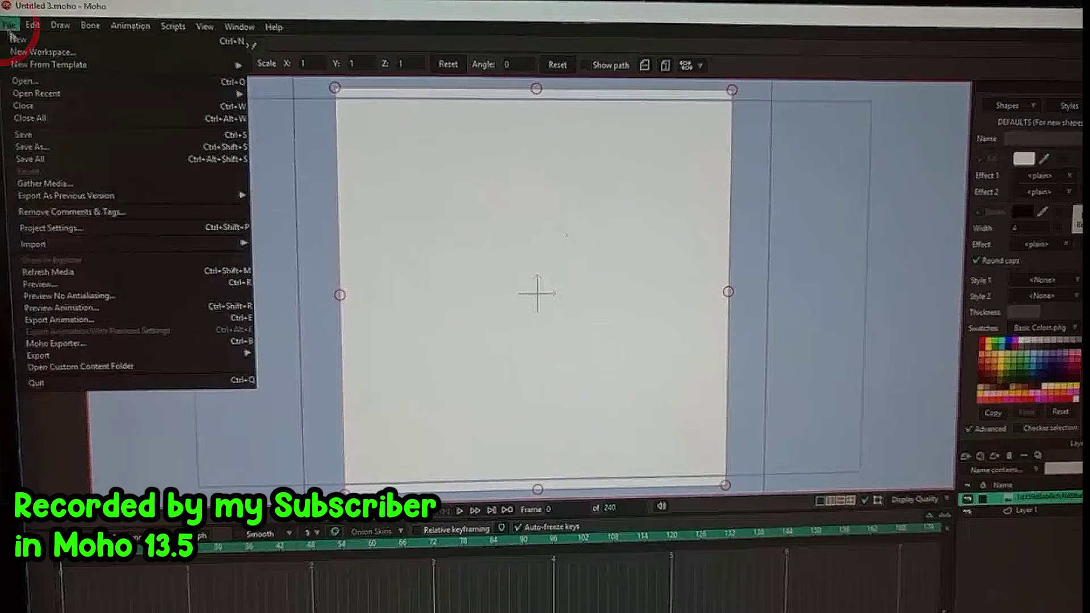
pyautogui.click(18, 45)
pyautogui.click(13, 28)
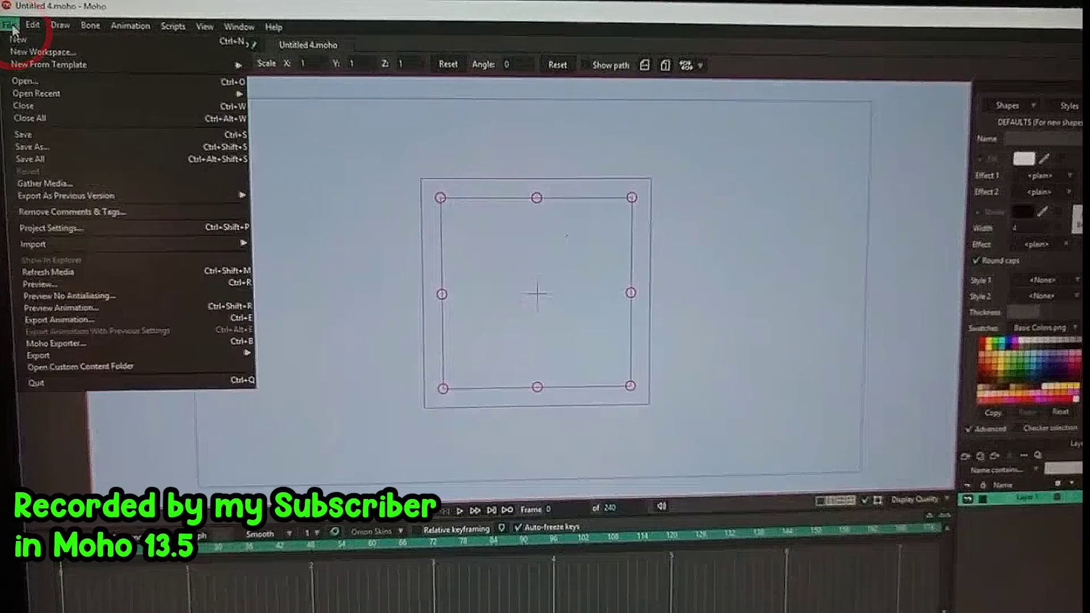
pyautogui.click(38, 81)
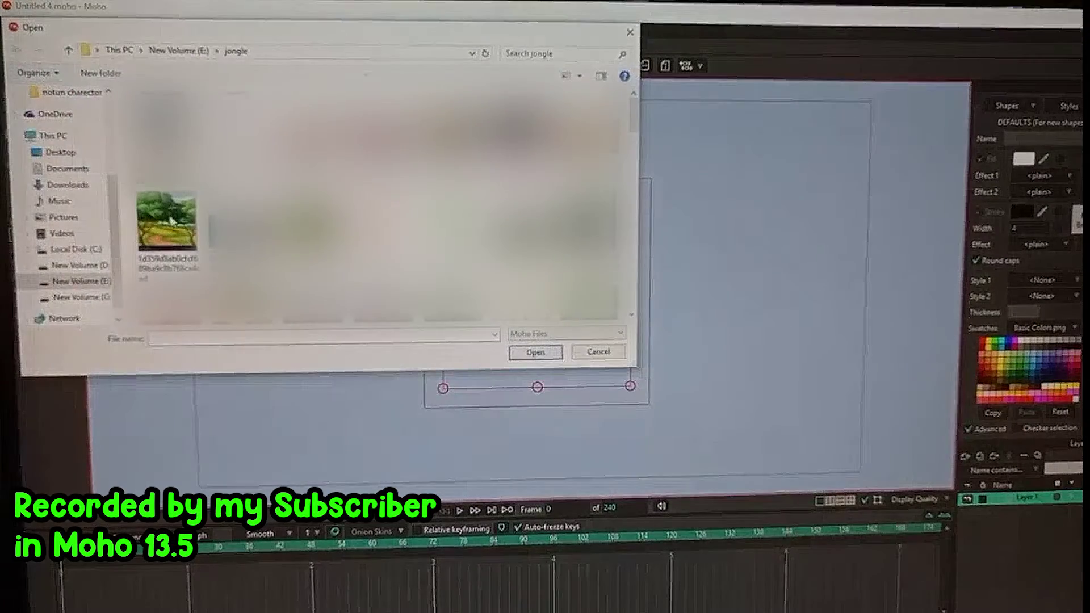
pyautogui.doubleClick(168, 220)
# Step: Create another new document and open the second landscape picture
pyautogui.click(10, 28)
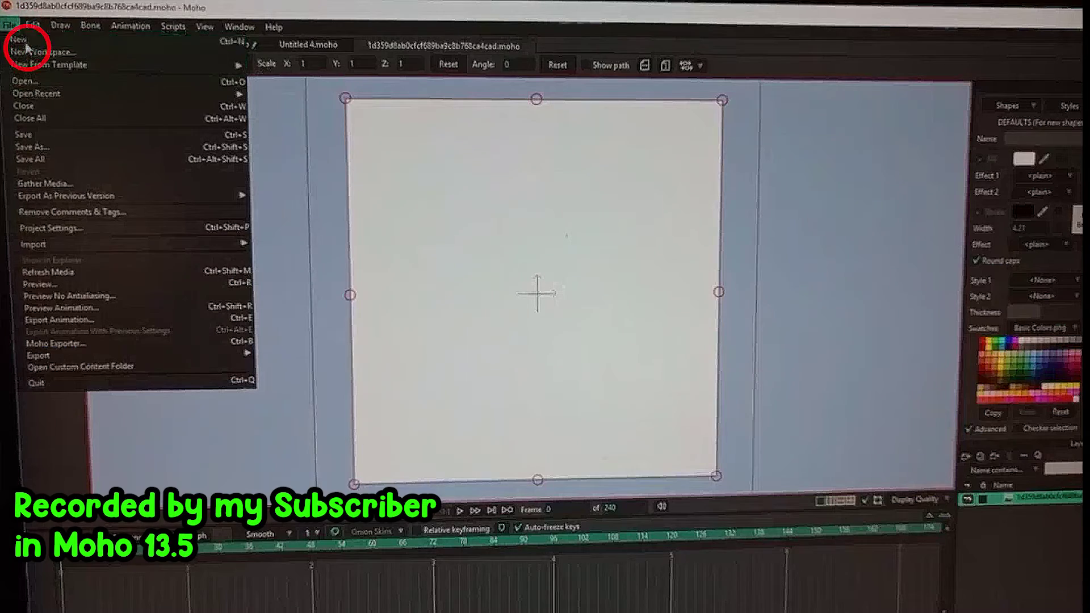
pyautogui.click(23, 41)
pyautogui.click(10, 26)
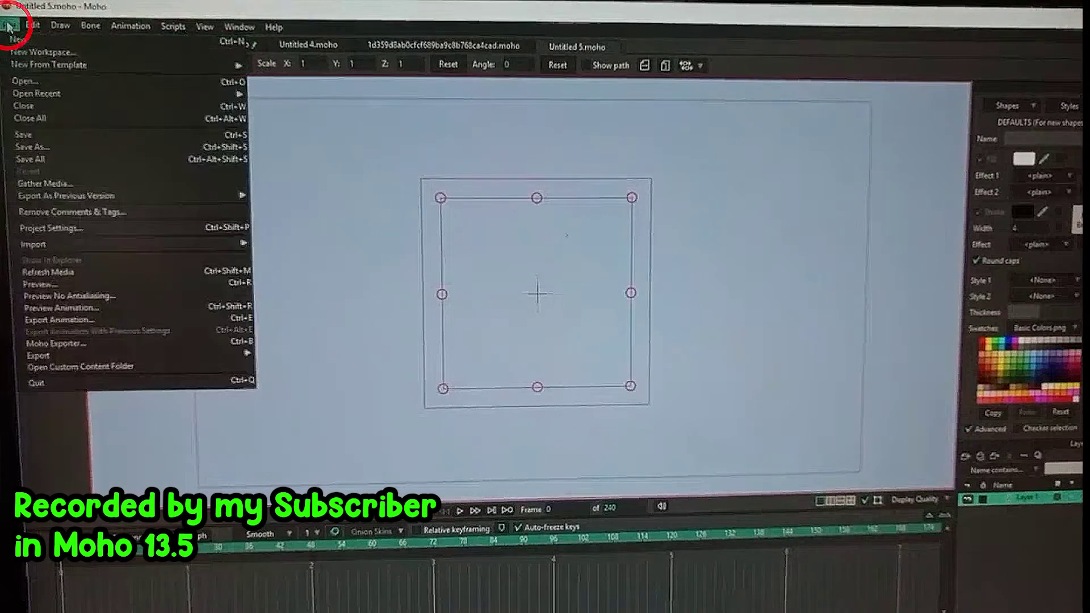
pyautogui.click(26, 82)
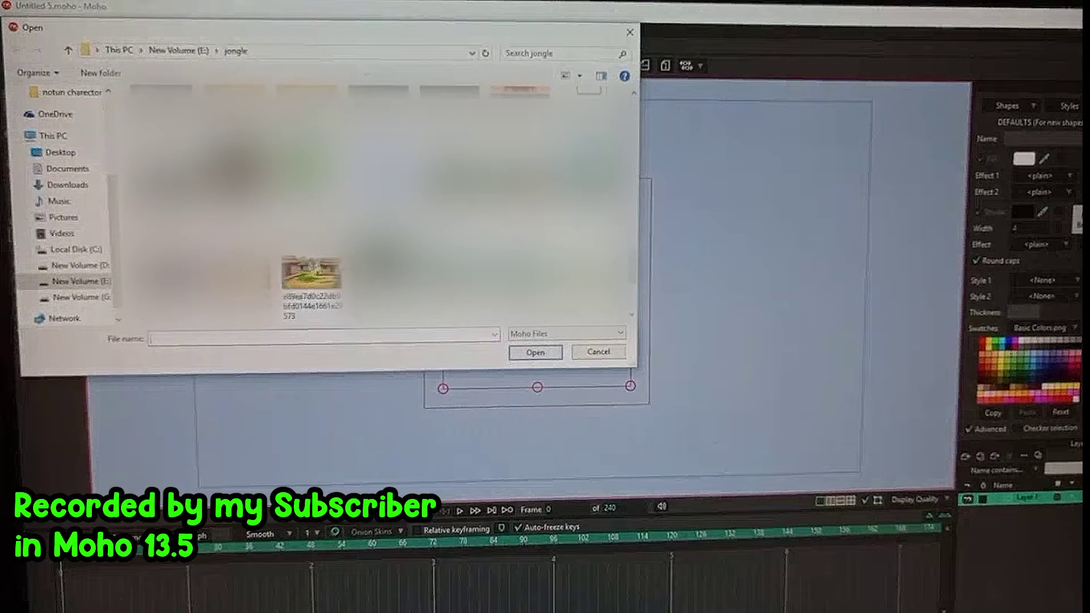
pyautogui.click(317, 275)
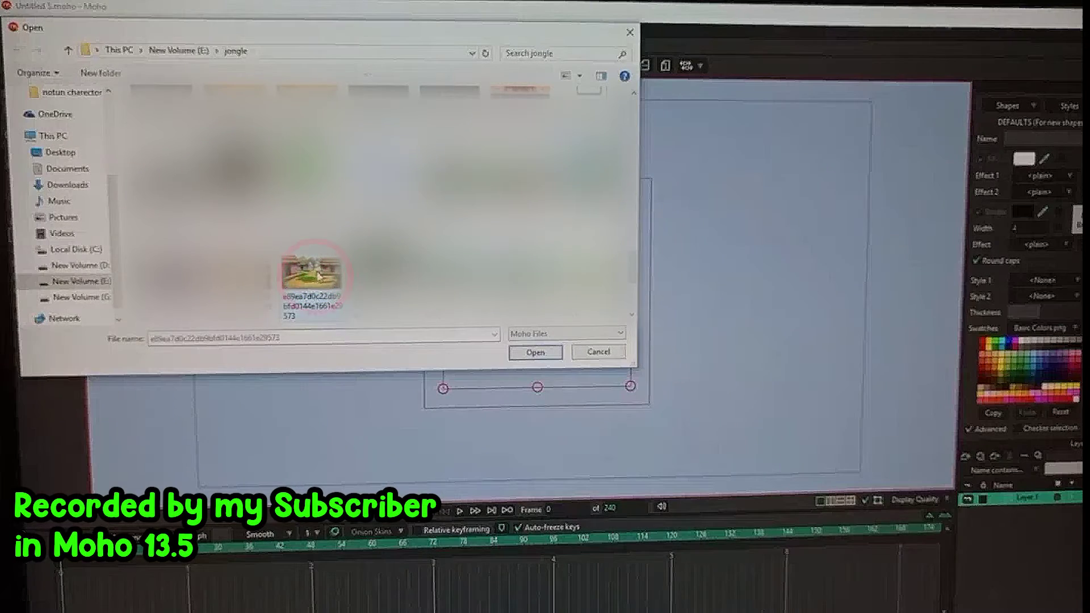
pyautogui.click(537, 353)
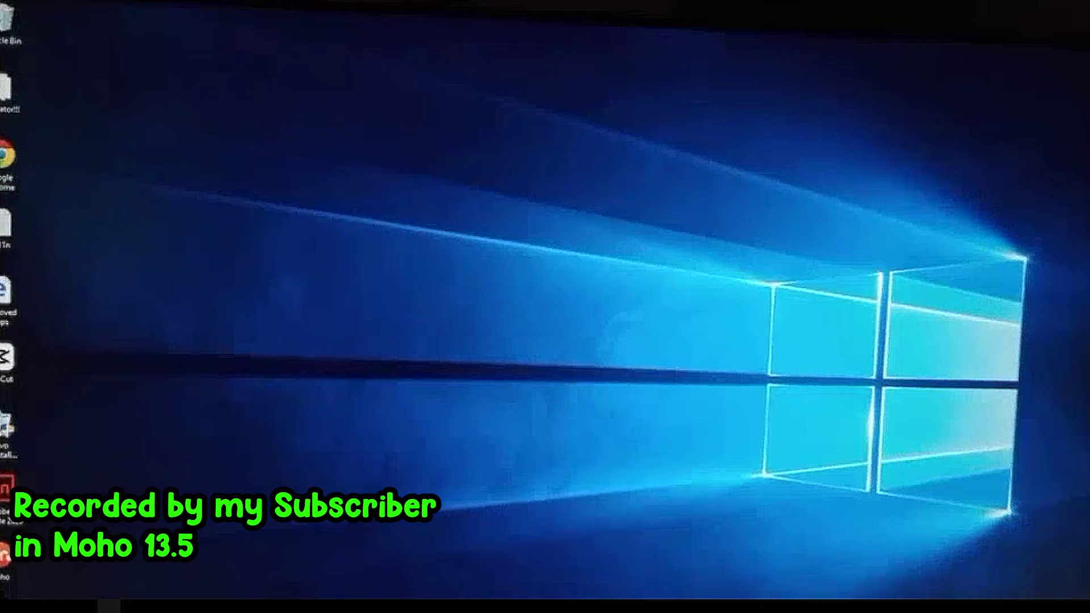
# Step: Launch Paint and draw a black scribble across the canvas with Brushes
pyautogui.press('super')
pyautogui.write('dra')
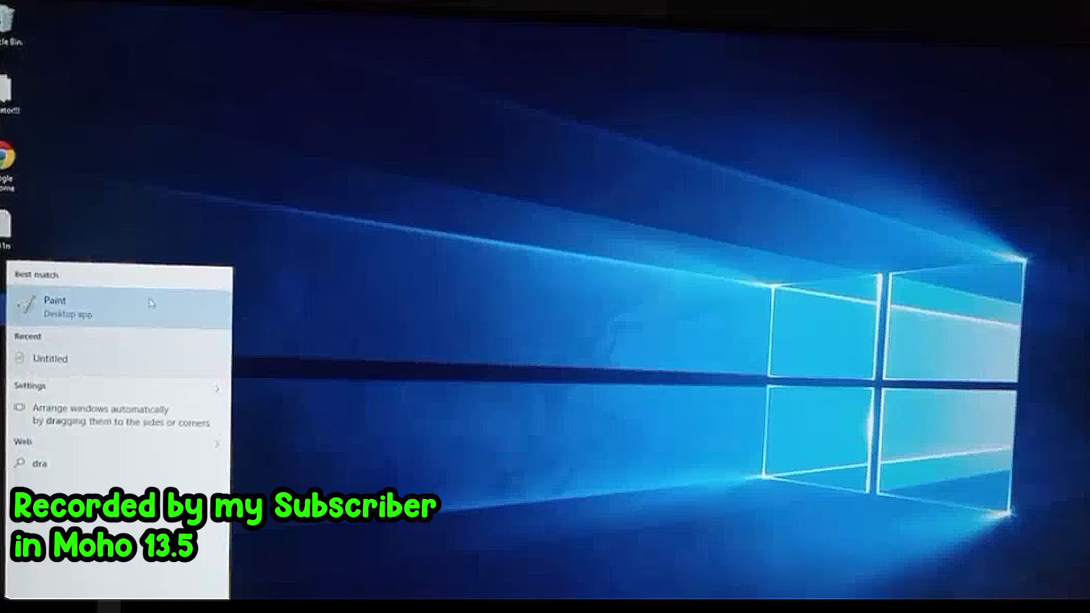
pyautogui.click(127, 308)
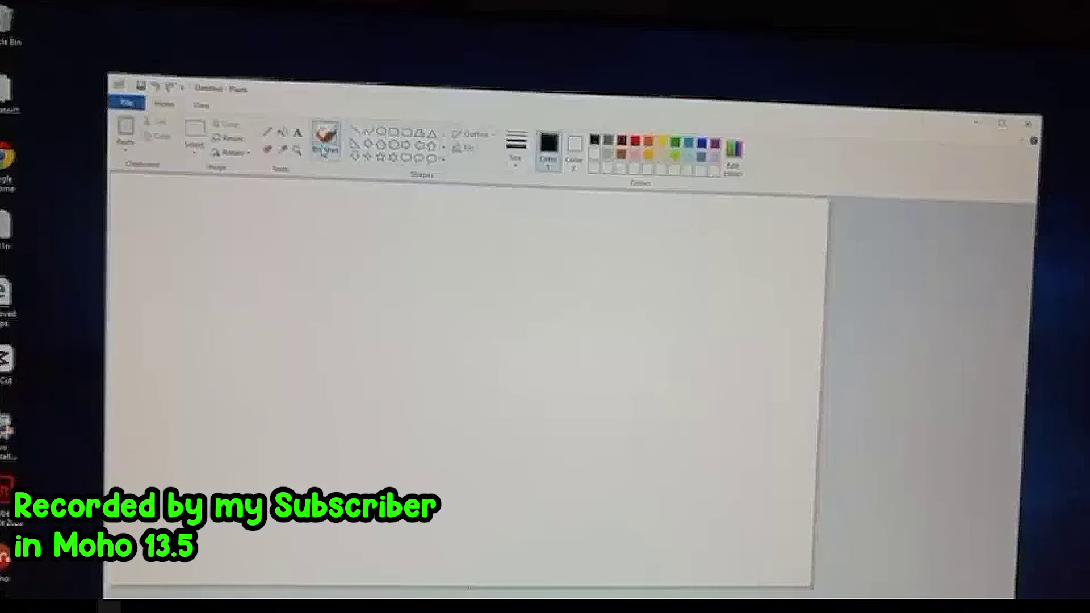
pyautogui.click(326, 146)
pyautogui.moveTo(303, 337)
pyautogui.mouseDown()
pyautogui.moveTo(235, 396)
pyautogui.moveTo(162, 333)
pyautogui.moveTo(596, 273)
pyautogui.moveTo(645, 336)
pyautogui.mouseUp()
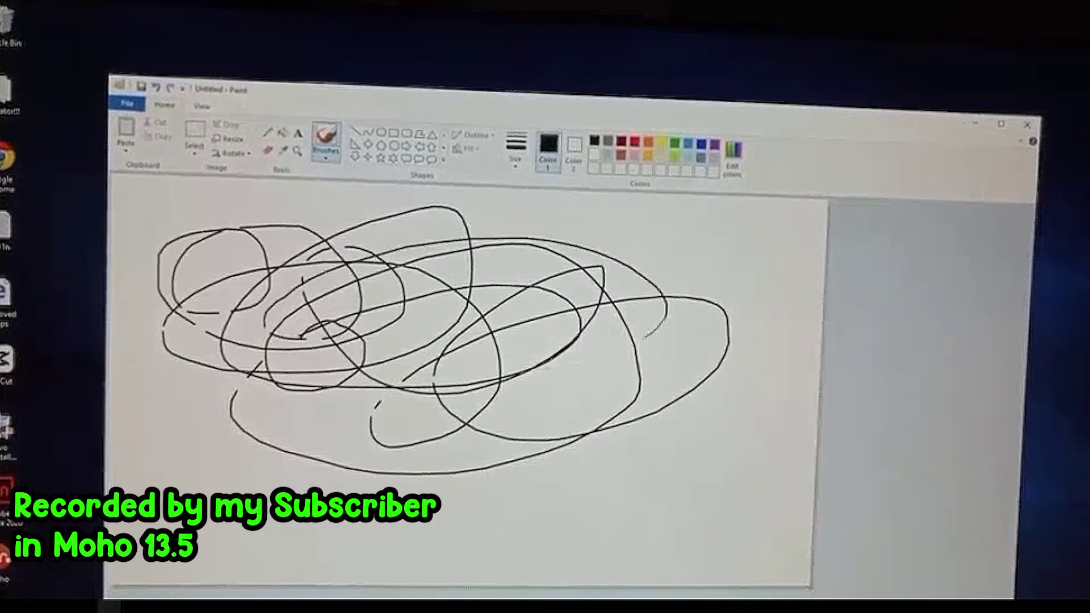
# Step: Save the scribble as a JPEG named paint in the paint folder and close Paint
pyautogui.click(128, 104)
pyautogui.click(146, 213)
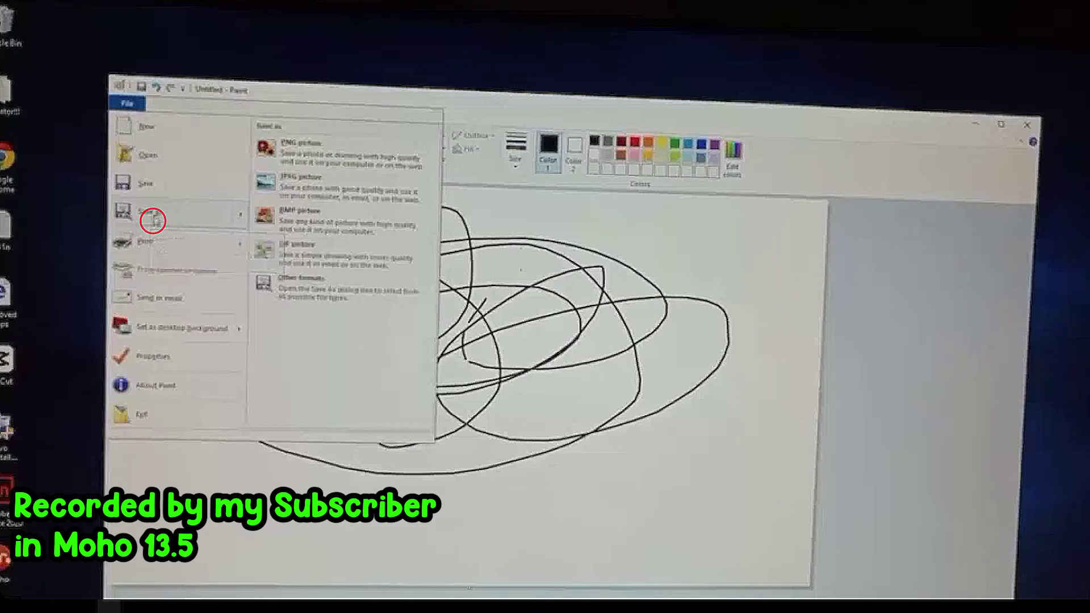
pyautogui.click(515, 490)
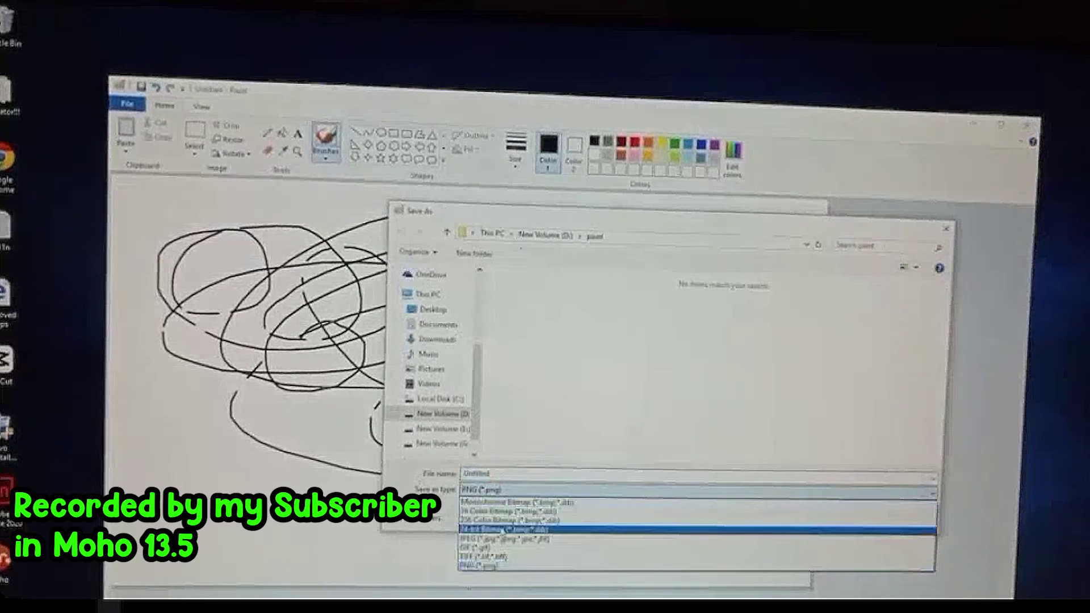
pyautogui.click(499, 540)
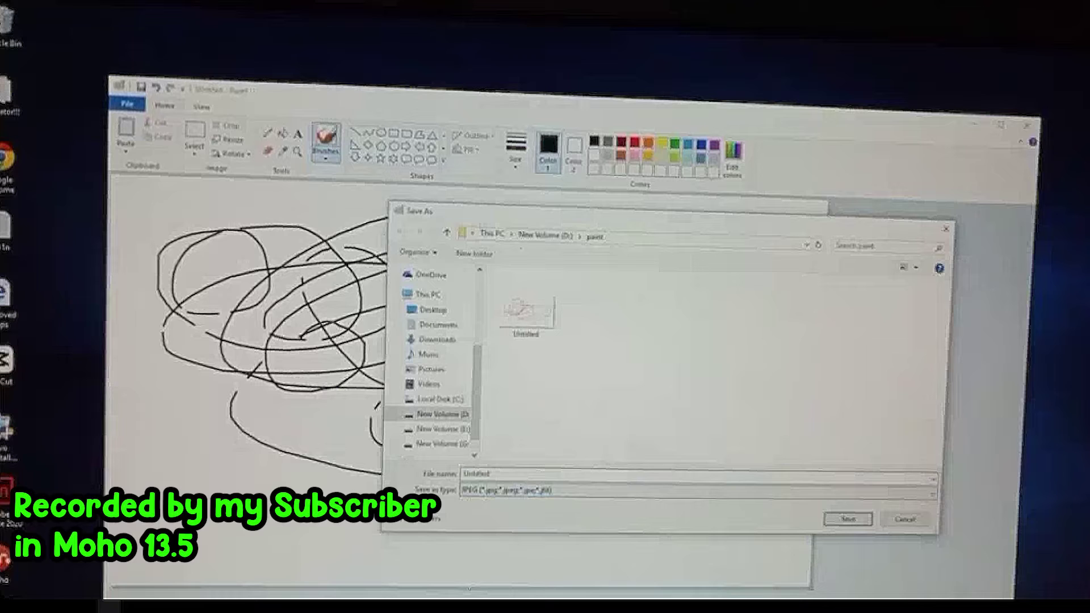
pyautogui.click(447, 233)
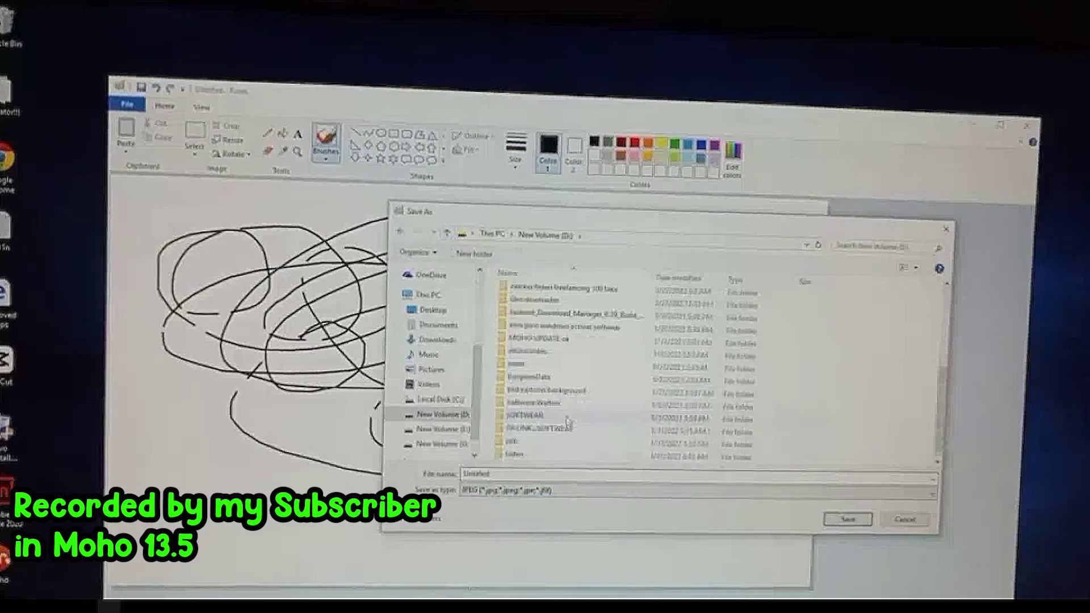
pyautogui.doubleClick(534, 370)
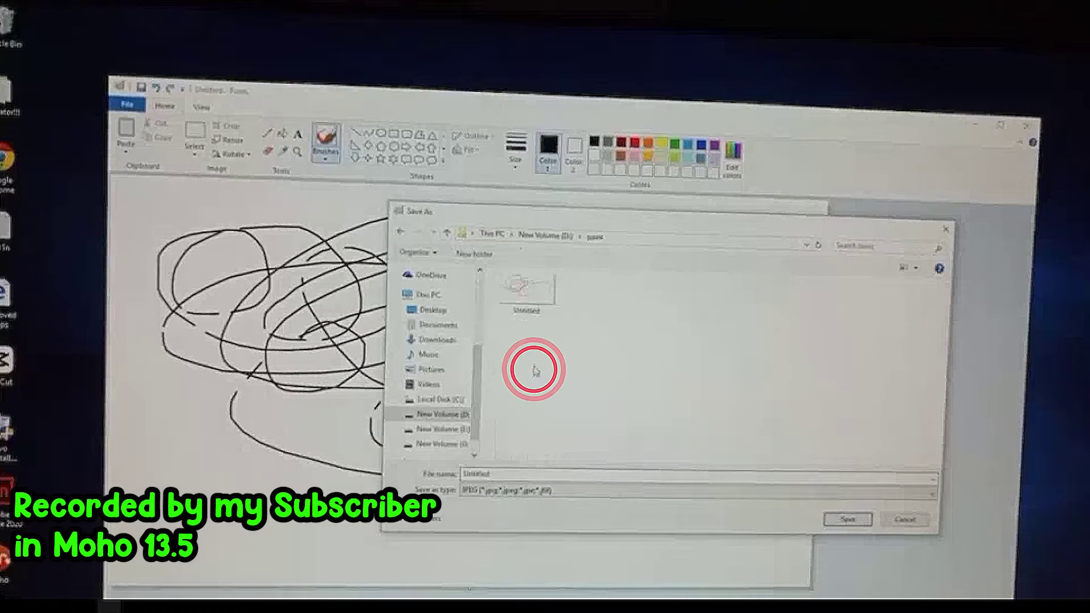
pyautogui.doubleClick(501, 477)
pyautogui.write('paint')
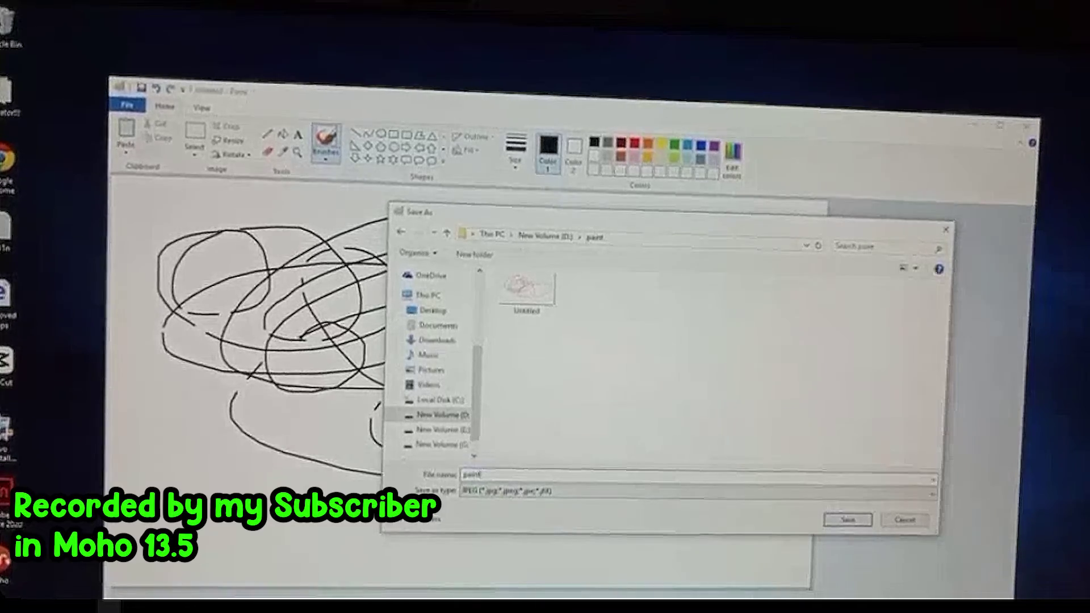
pyautogui.press('Return')
pyautogui.click(974, 132)
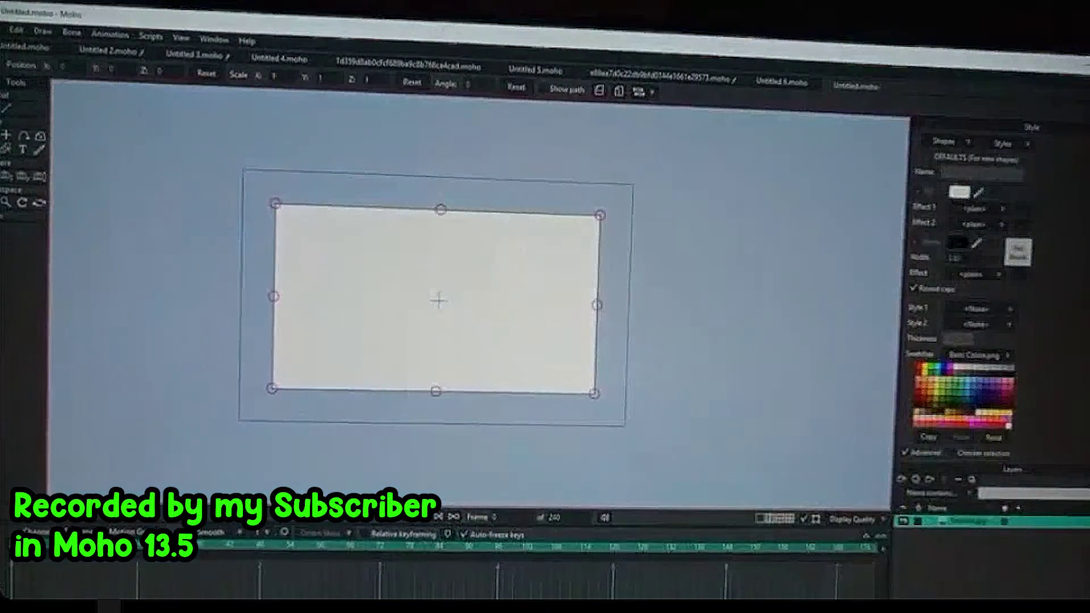
# Step: Import R2D2.png into the Untitled 3 scene using Import > Image
pyautogui.click(7, 30)
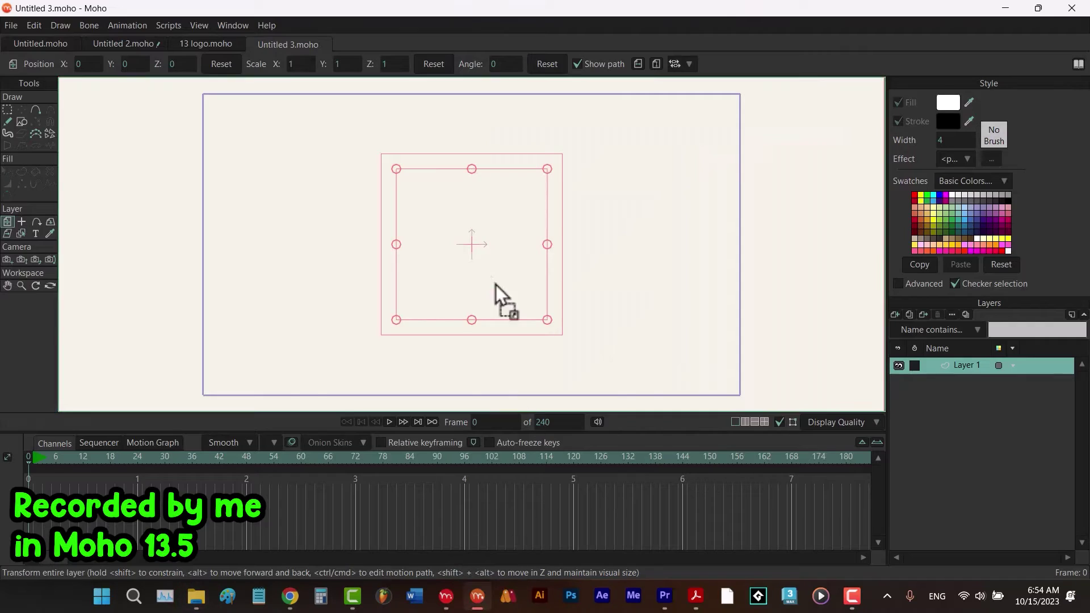
pyautogui.moveTo(619, 391); pyautogui.dragTo(500, 304)
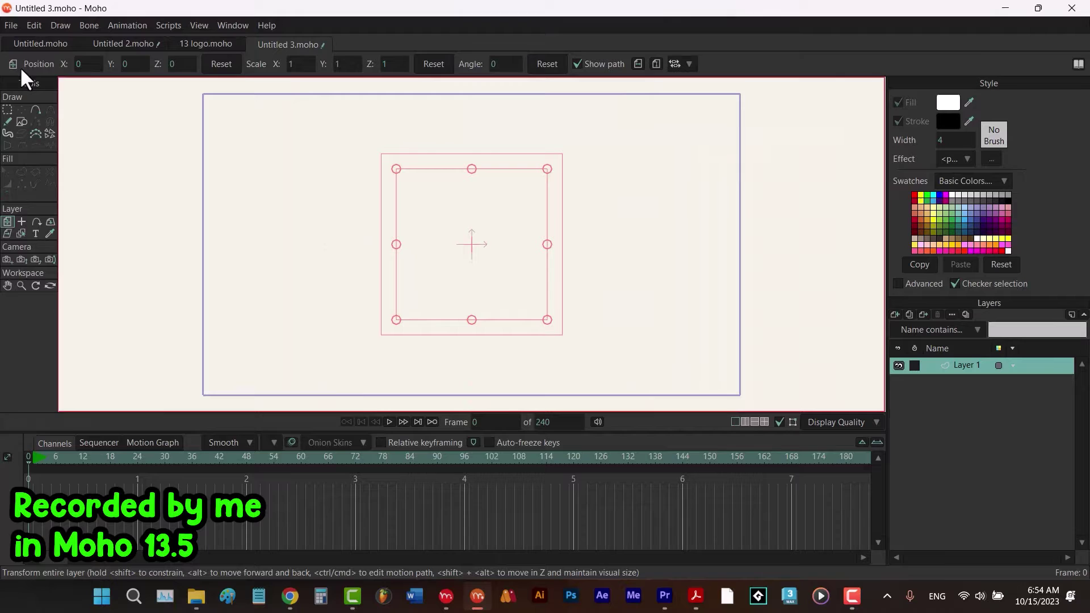
pyautogui.click(11, 25)
pyautogui.moveTo(119, 274)
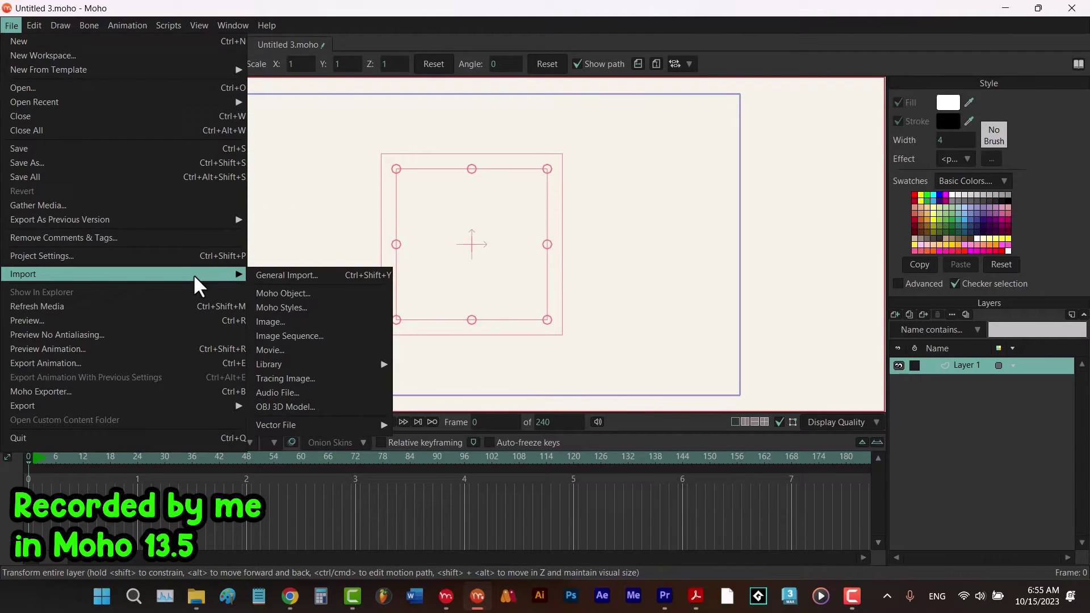
pyautogui.click(308, 321)
pyautogui.click(188, 240)
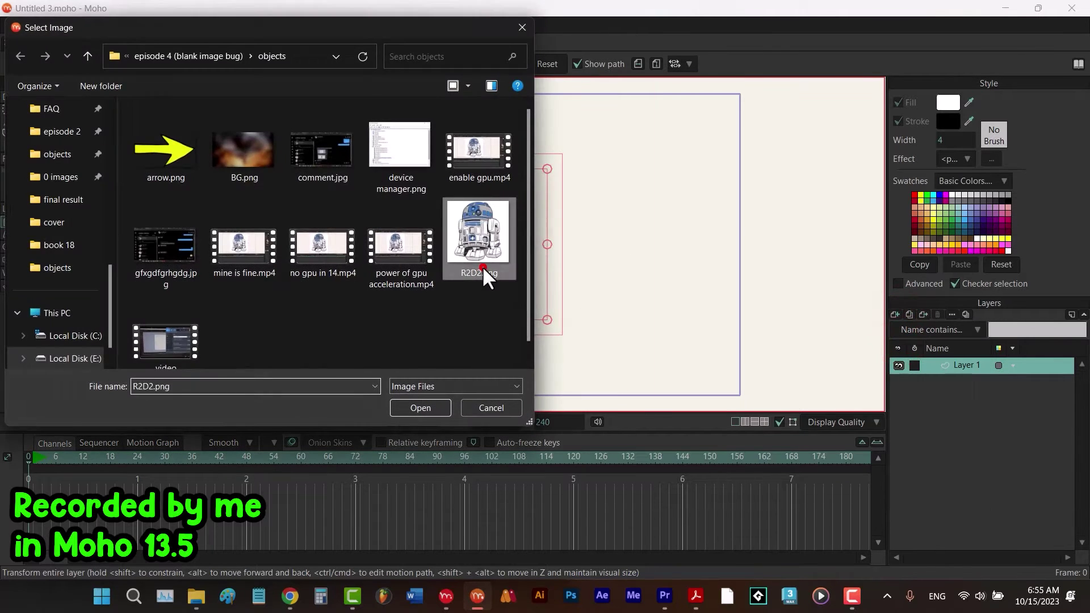
pyautogui.doubleClick(482, 266)
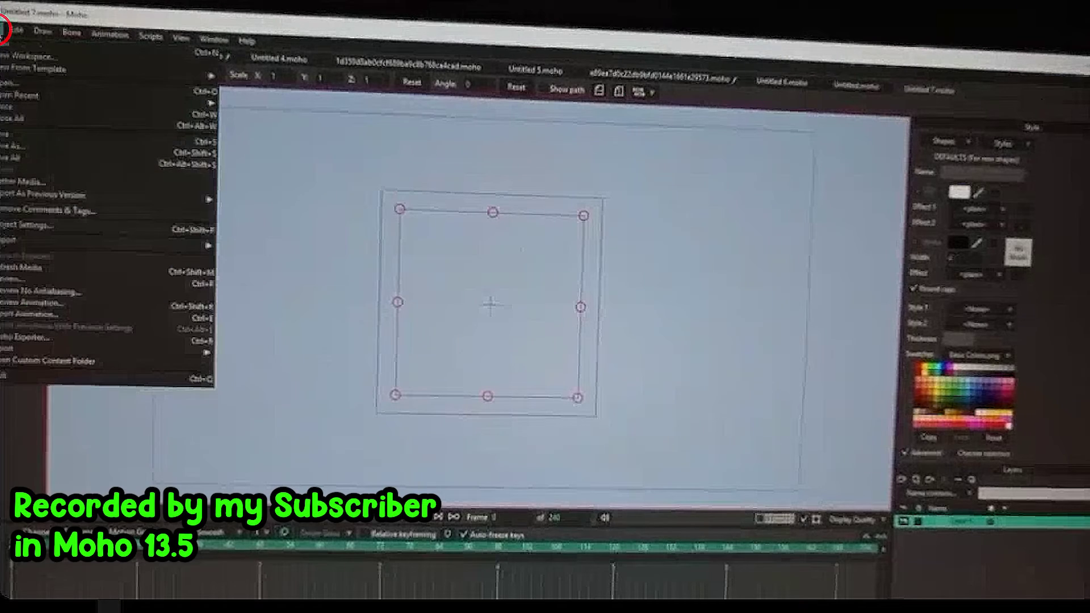
# Step: Open the paint file from the paint folder in Moho
pyautogui.click(17, 88)
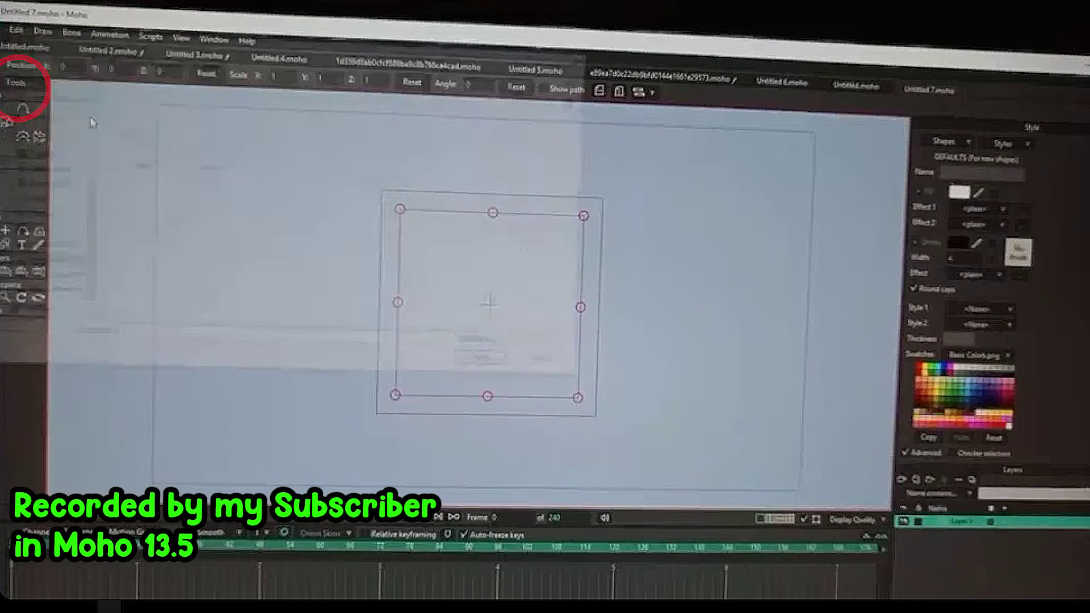
pyautogui.click(148, 143)
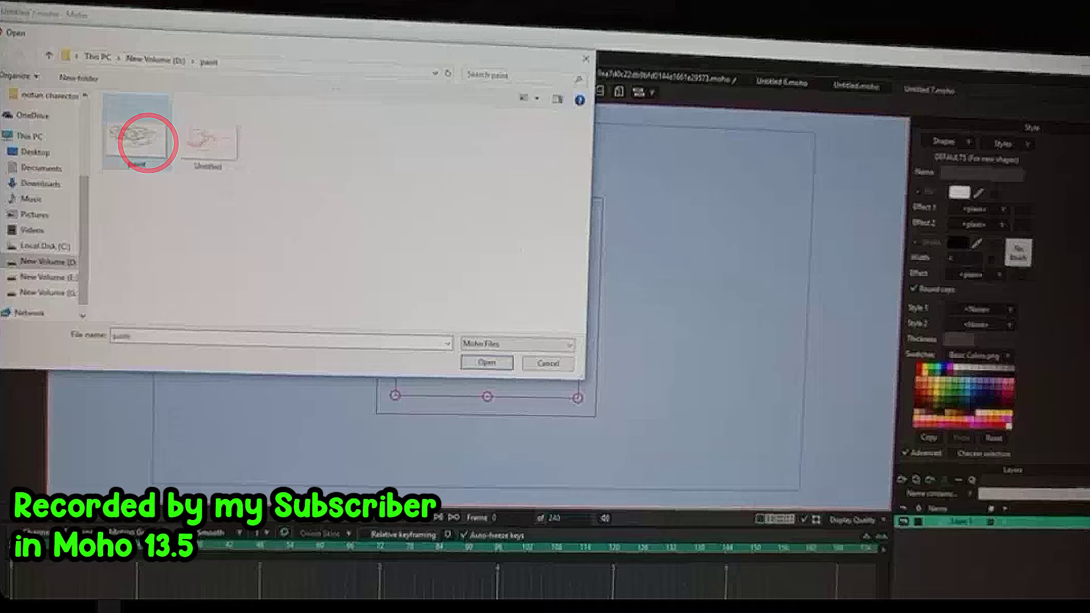
pyautogui.click(484, 365)
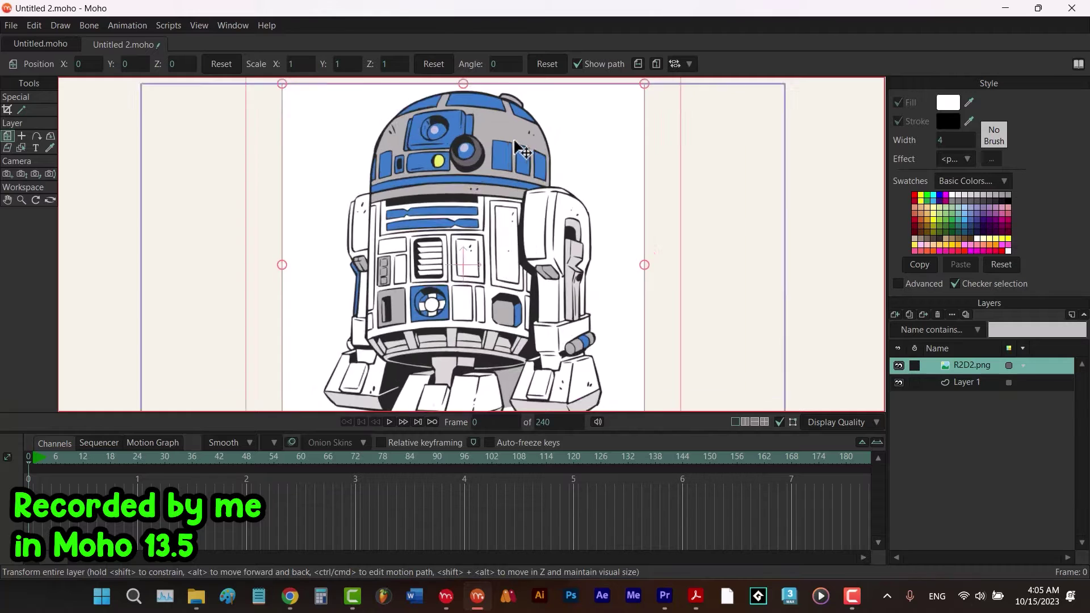
pyautogui.scroll(3, 591, 230)
pyautogui.scroll(3, 554, 207)
pyautogui.scroll(2, 554, 204)
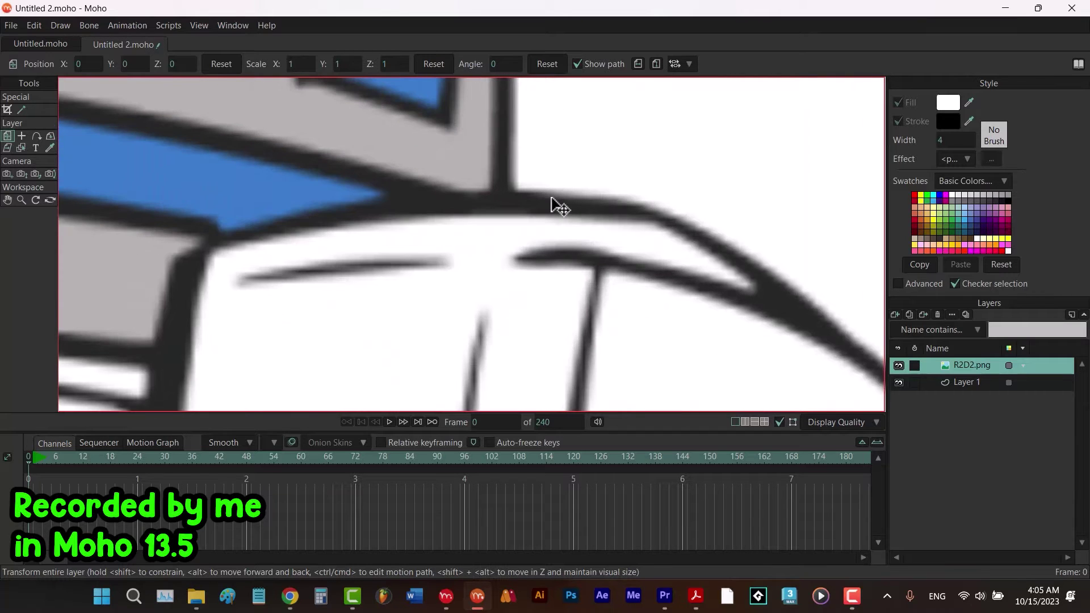
# Step: Uncheck GPU acceleration in the Display Quality options, then toggle it again to compare
pyautogui.click(838, 424)
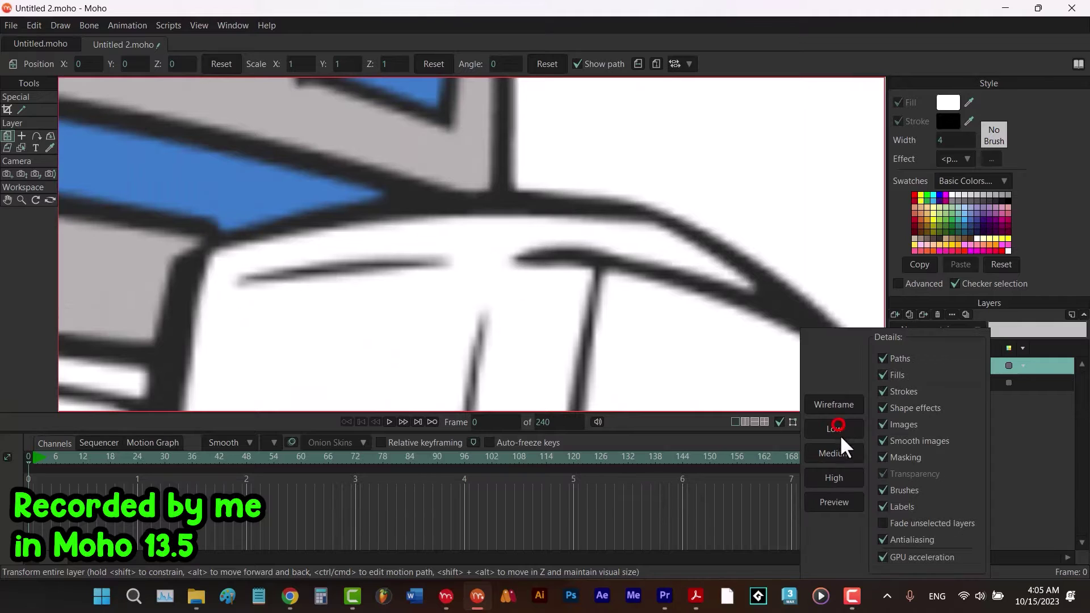
pyautogui.click(883, 557)
pyautogui.click(883, 557)
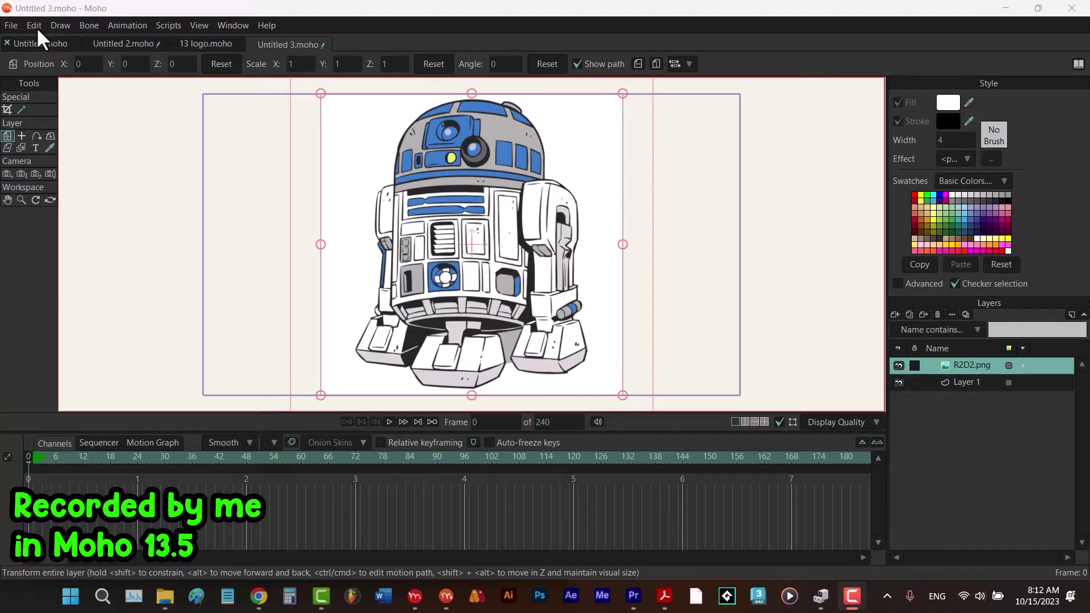
# Step: Uncheck Enable GPU on the General tab of Preferences and close the dialog
pyautogui.click(37, 26)
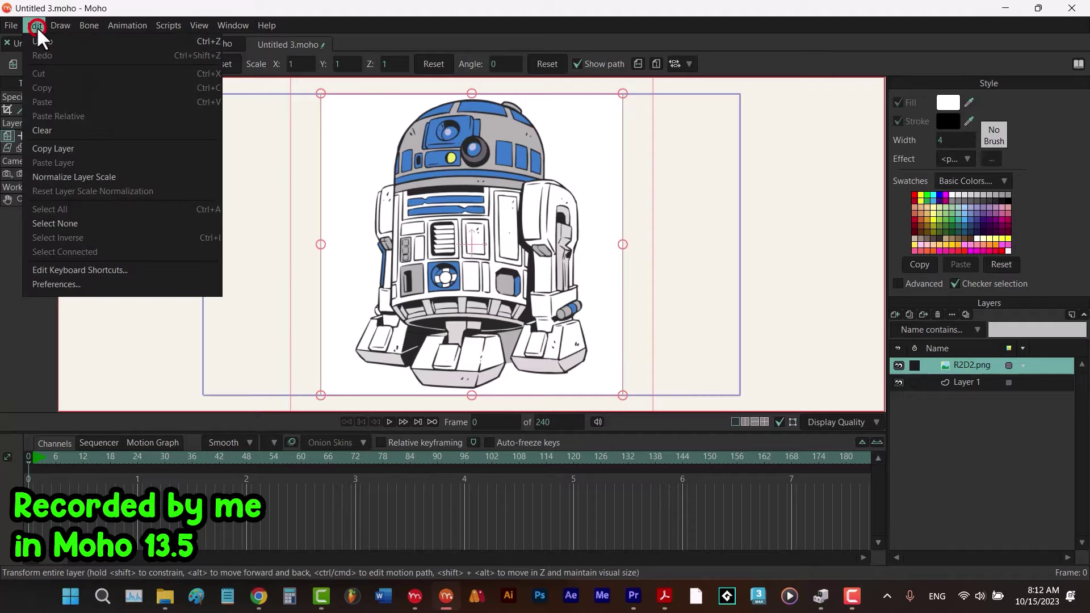
pyautogui.click(91, 282)
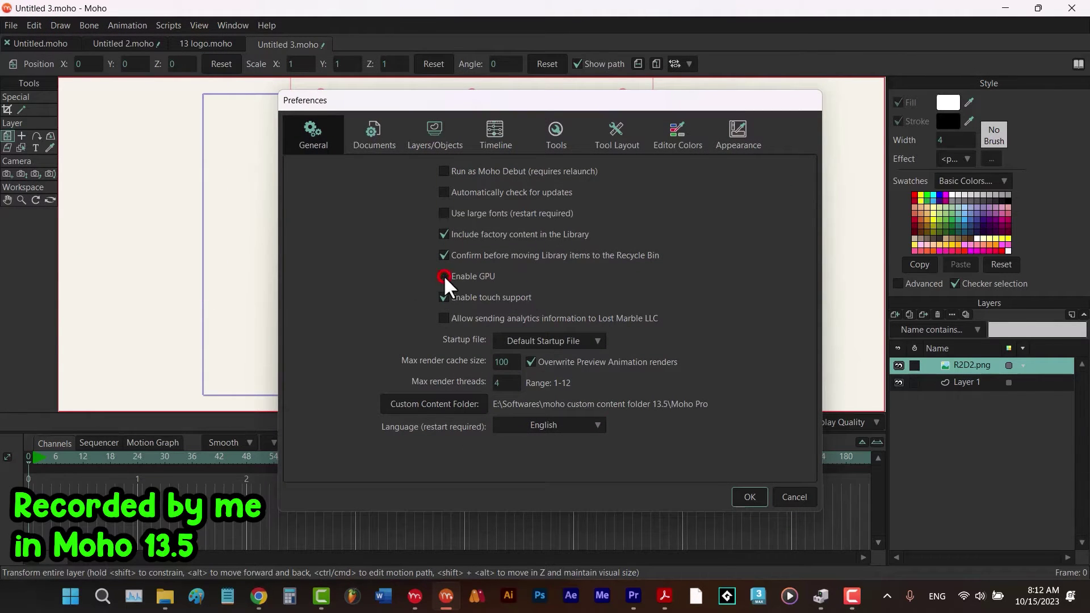
pyautogui.click(750, 497)
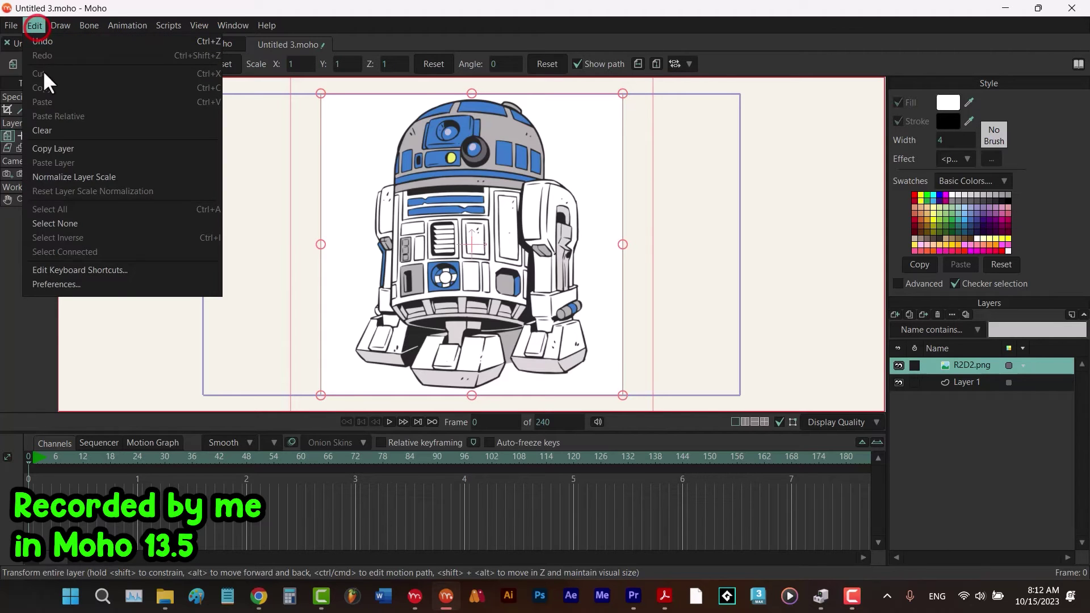
pyautogui.click(88, 282)
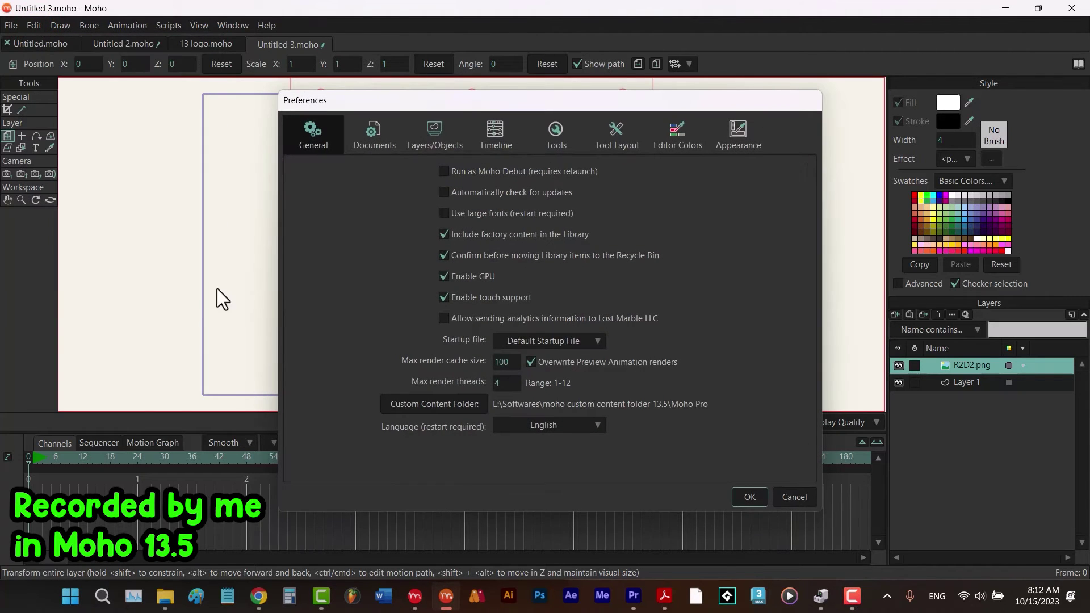
pyautogui.click(750, 497)
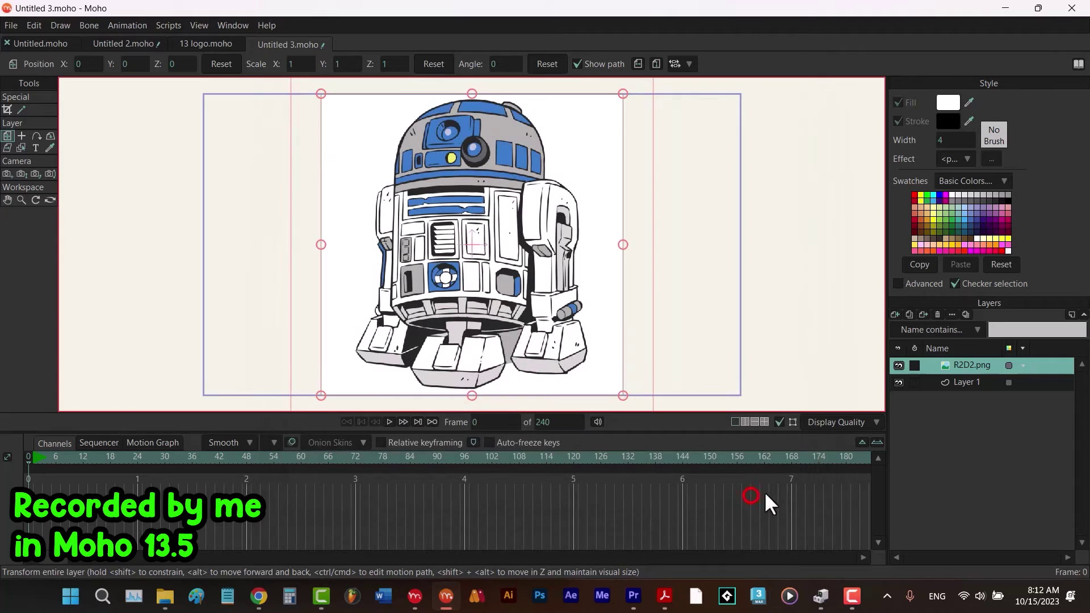
pyautogui.click(860, 422)
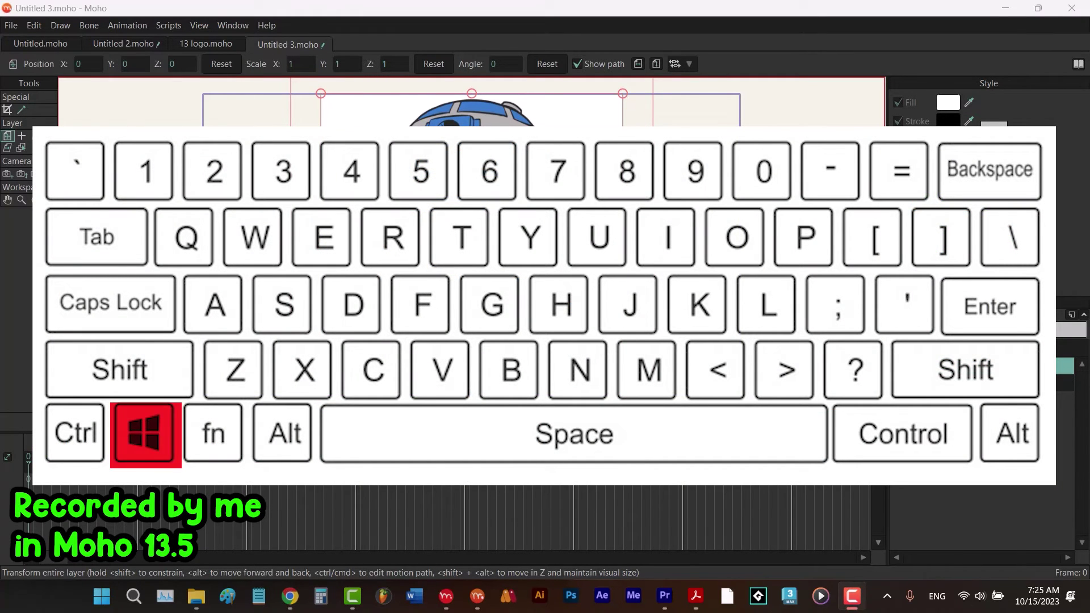
# Step: Open Device Manager and expand Display adapters to show the NVIDIA GeForce GTX 1660 Ti
pyautogui.press('super+x')
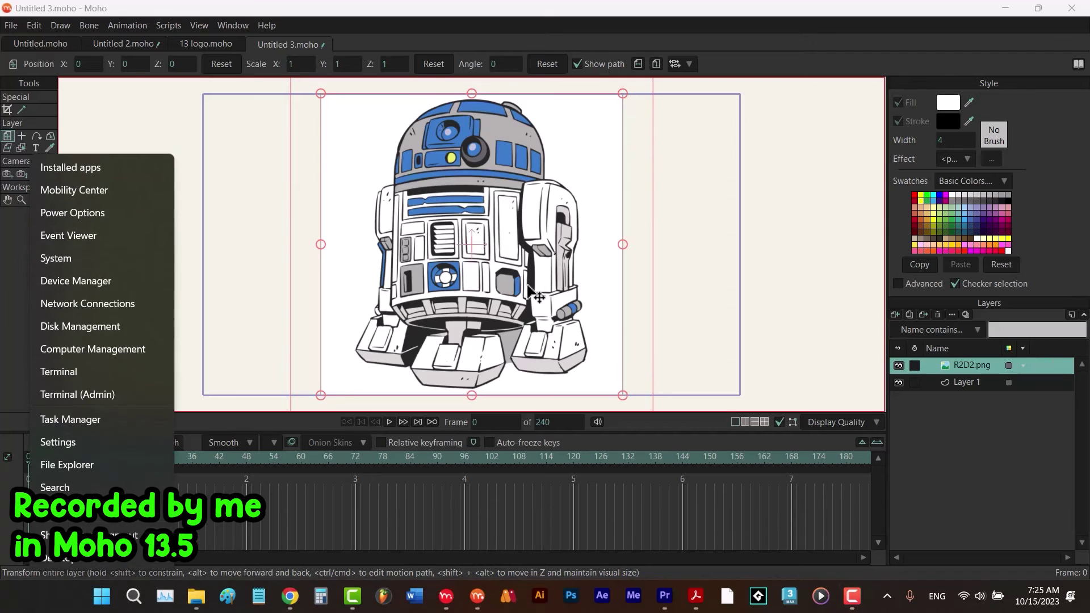
pyautogui.click(76, 282)
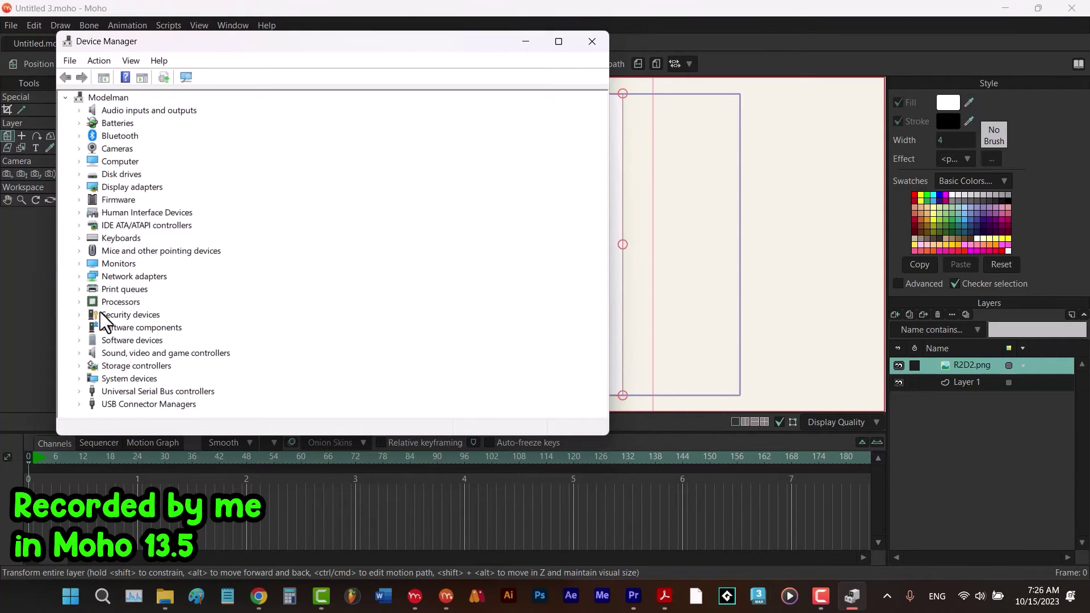
pyautogui.click(77, 188)
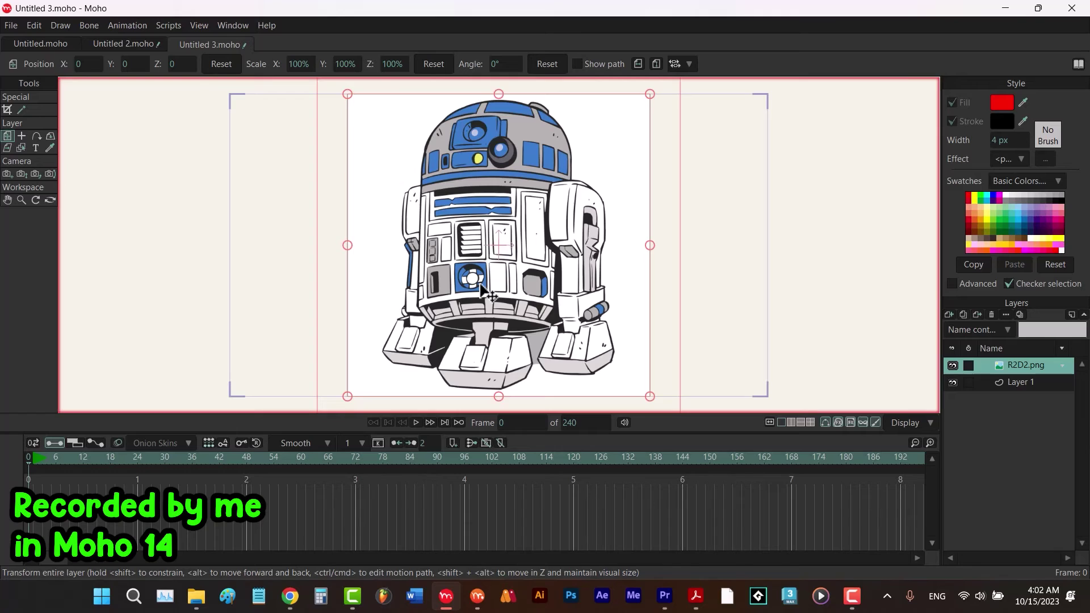
# Step: Open Moho 14's Preferences on the General page to look for a GPU option
pyautogui.click(33, 24)
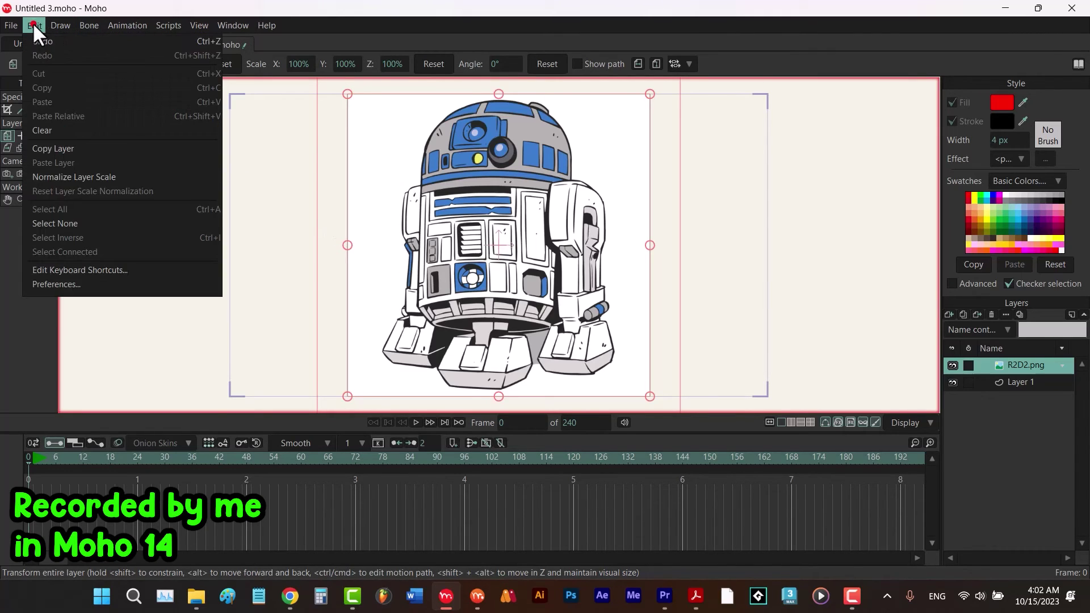
pyautogui.click(68, 284)
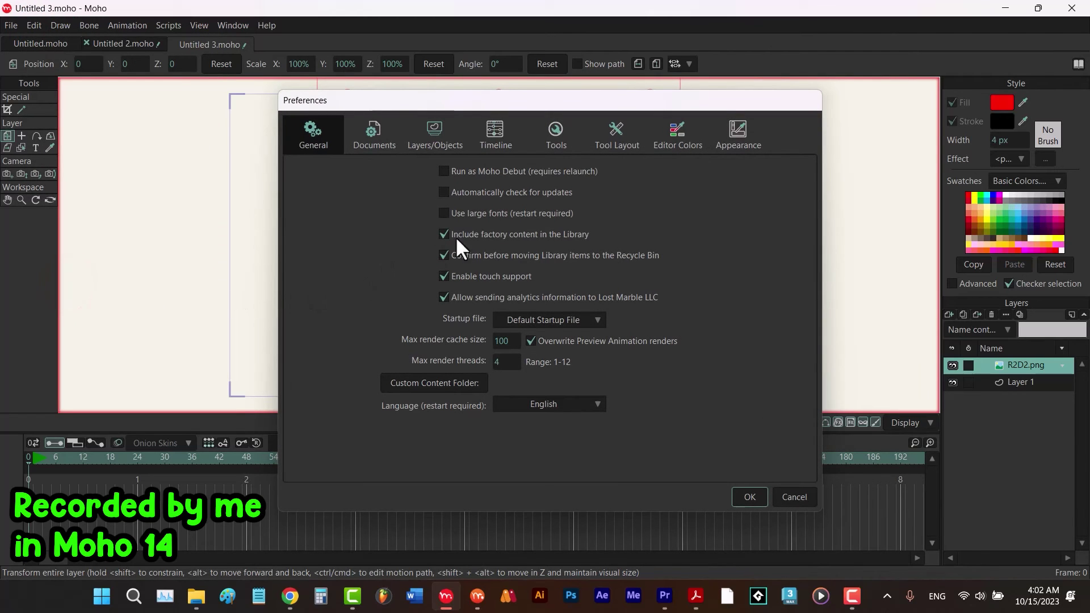